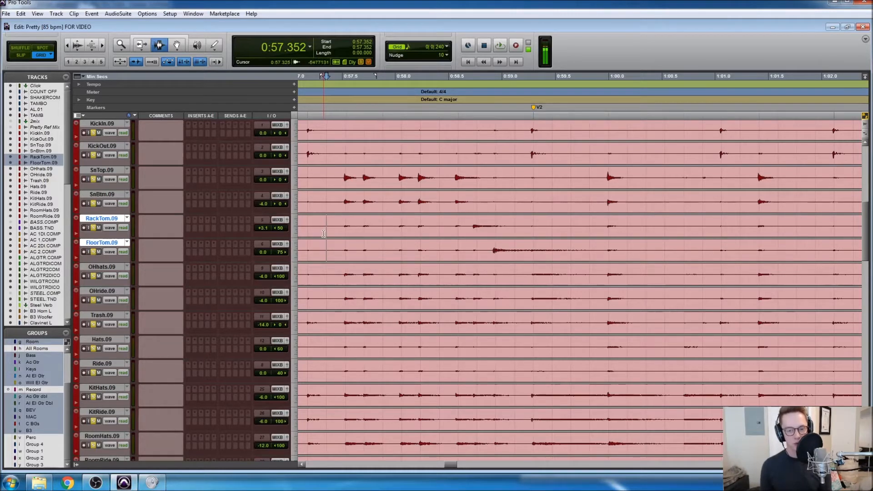
- Check the tempo setting at the start of the song and accept it without changes
key(r)
key(r)
key(r)
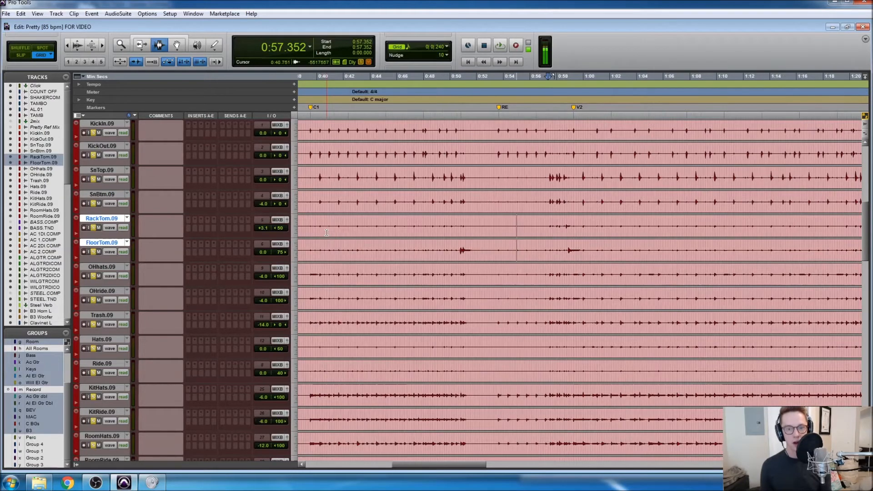
key(r)
key(r)
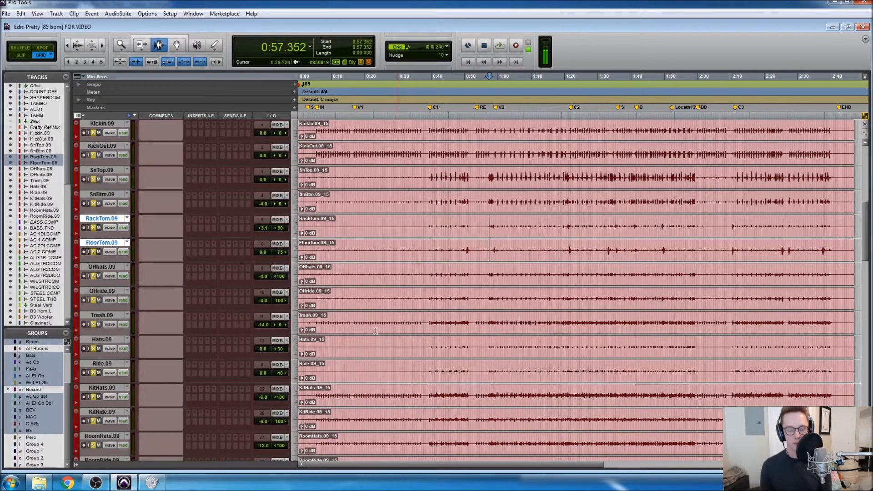
double_click(302, 85)
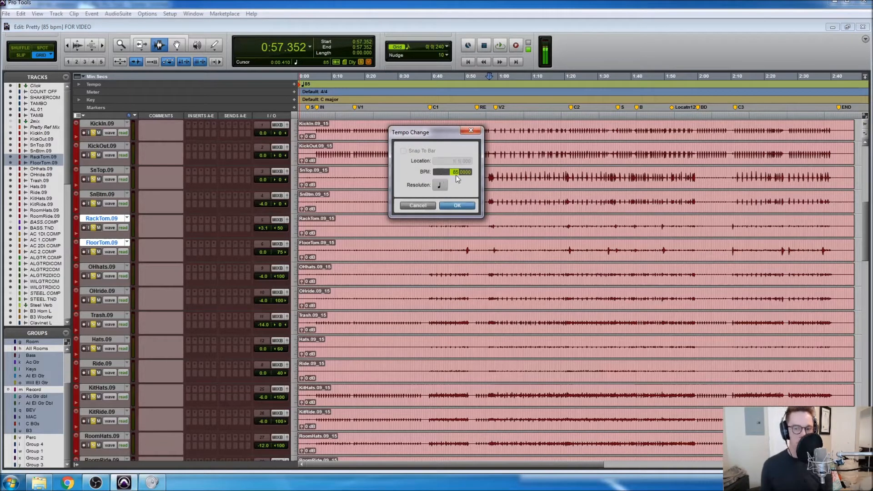
click(456, 206)
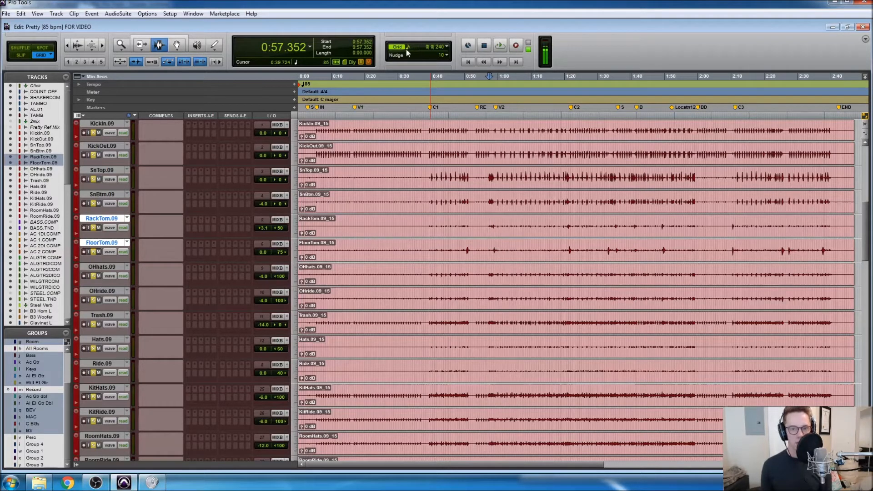
- Set the grid resolution to 1/16 note
click(447, 46)
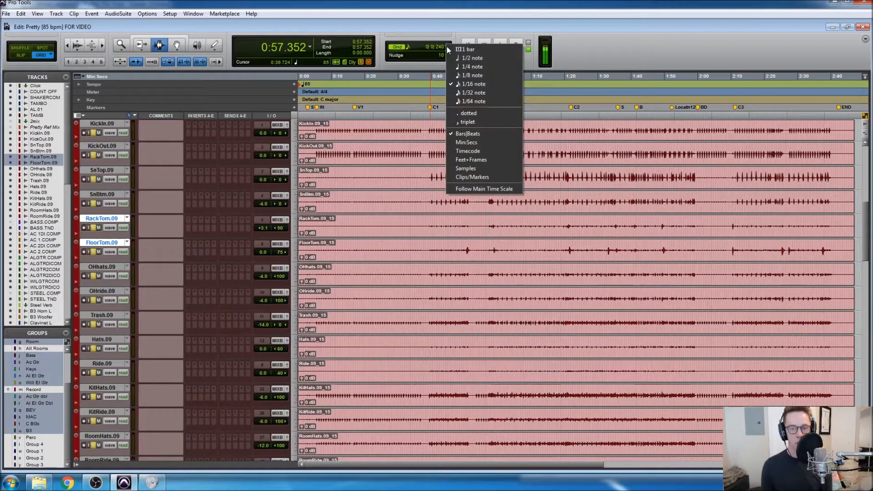
click(449, 48)
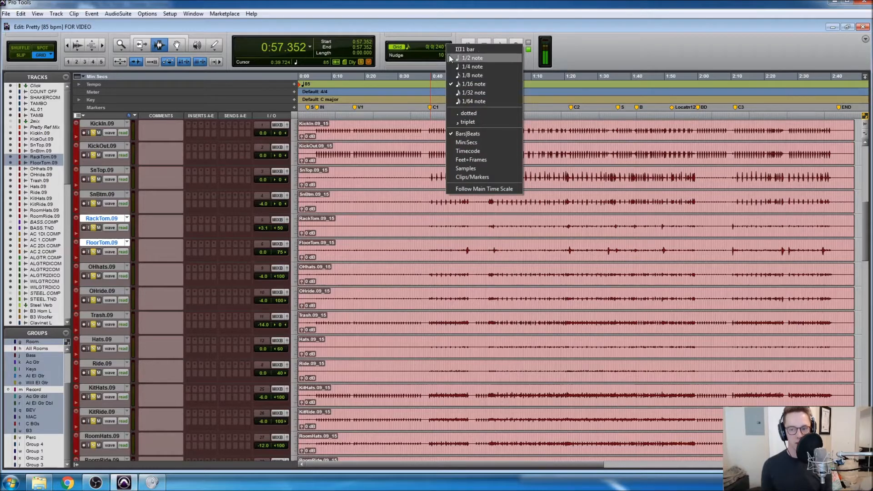
click(465, 85)
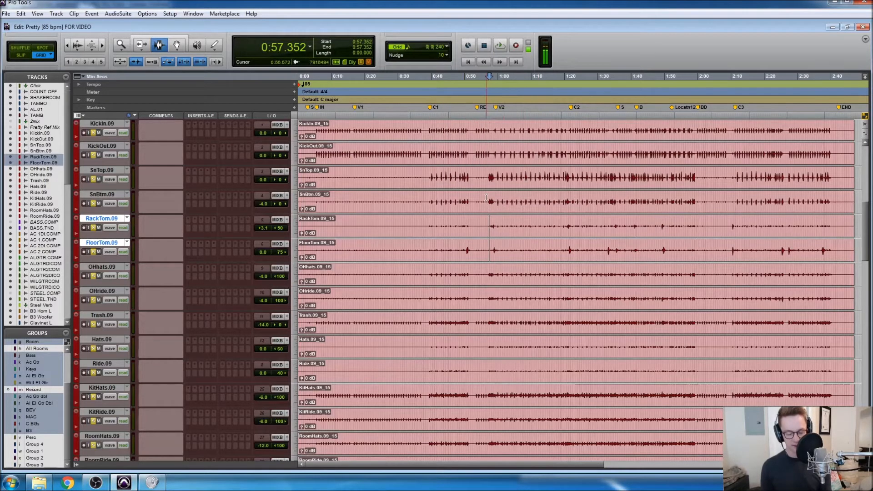
- Inspect the snare fill just before the V2 marker, placing the edit cursor on its first snare hit
key(ctrl+])
key(ctrl+])
key(ctrl+])
key(ctrl+])
key(ctrl+])
key(ctrl+])
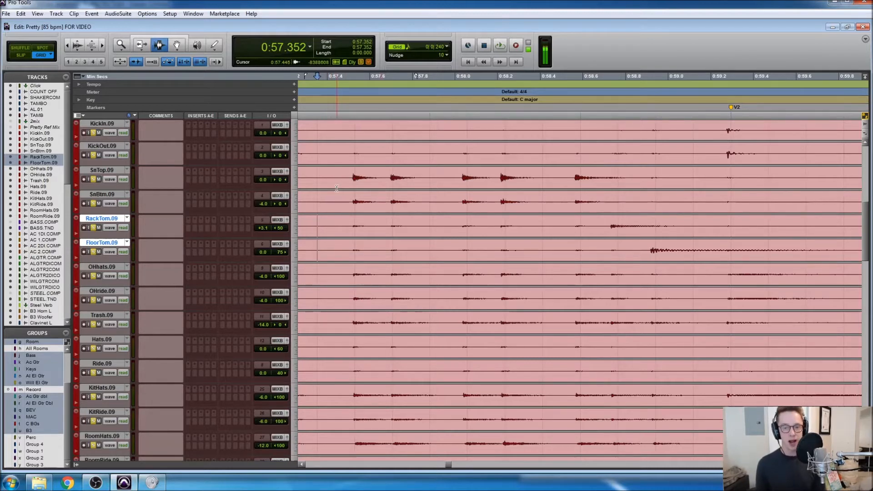
drag(506, 180, 445, 187)
click(357, 185)
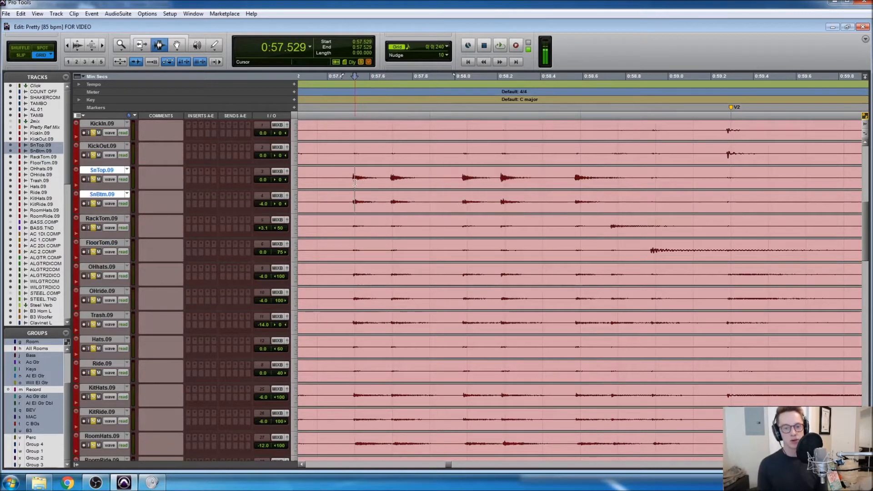
- Group all drum tracks from KickIn.09 through RoomRide.09 as a Mix/Edit group named Drums
click(103, 124)
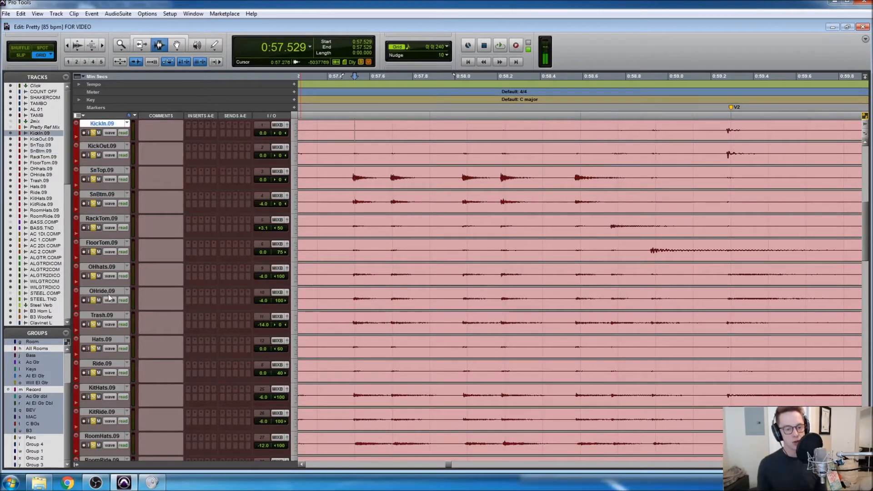
shift+click(96, 458)
scroll(178, 411, down, 1)
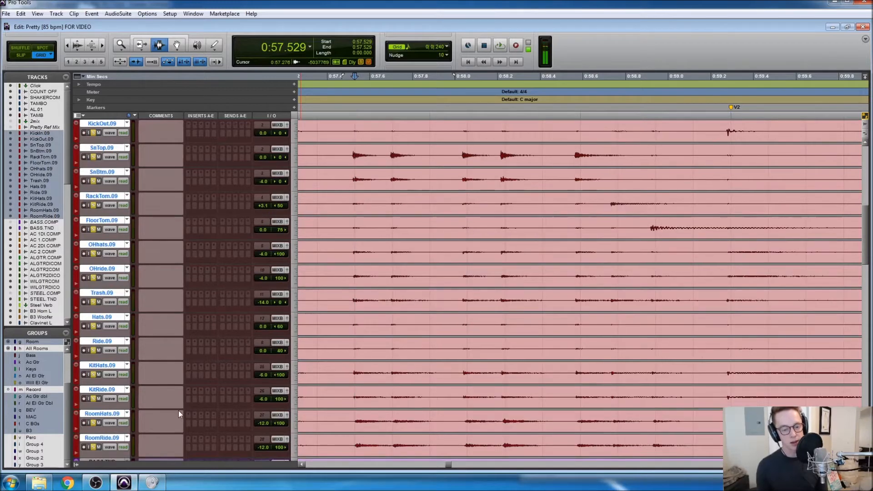
scroll(179, 410, up, 1)
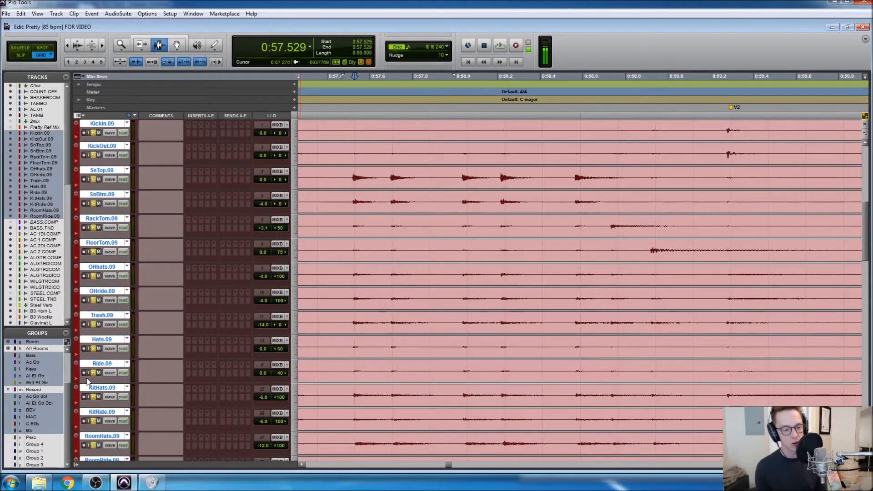
click(65, 335)
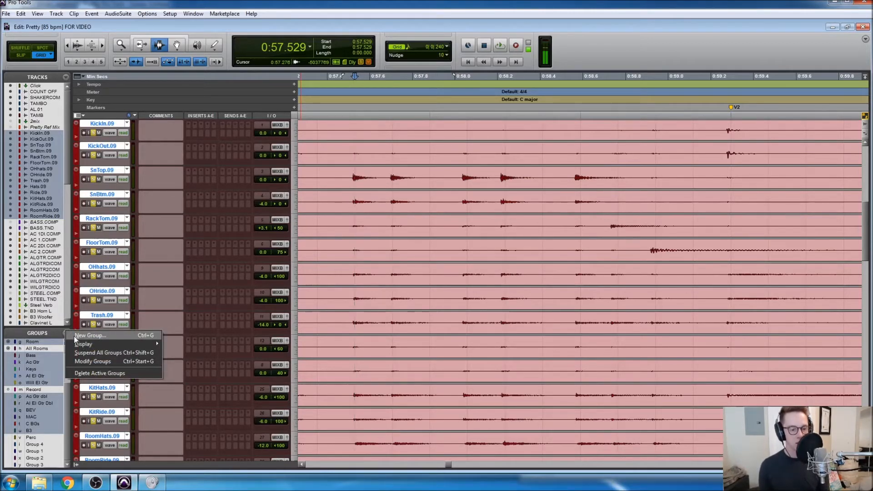
click(76, 336)
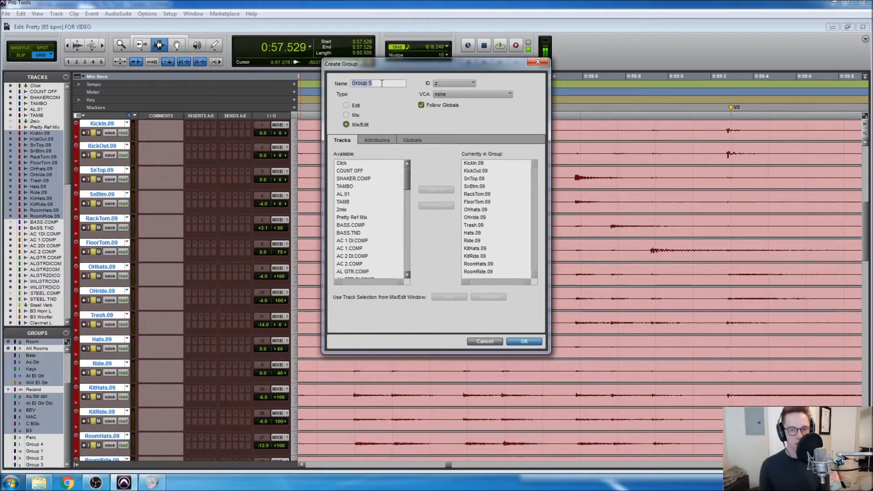
text(Drums)
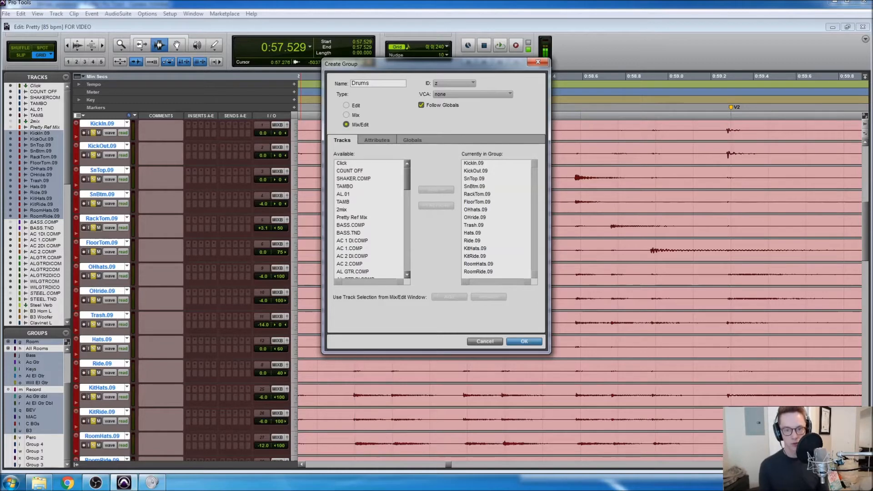
key(Return)
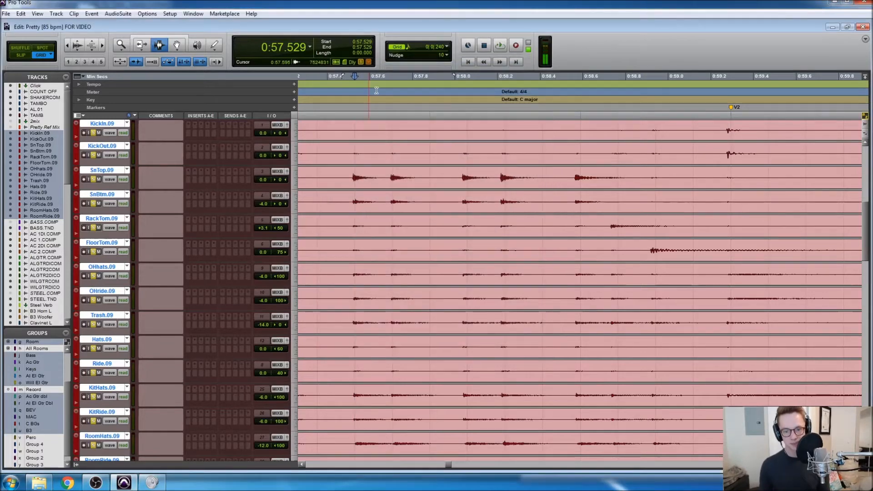
- Separate the clips on all drum tracks at the transients of the fill's first three snare hits
click(318, 190)
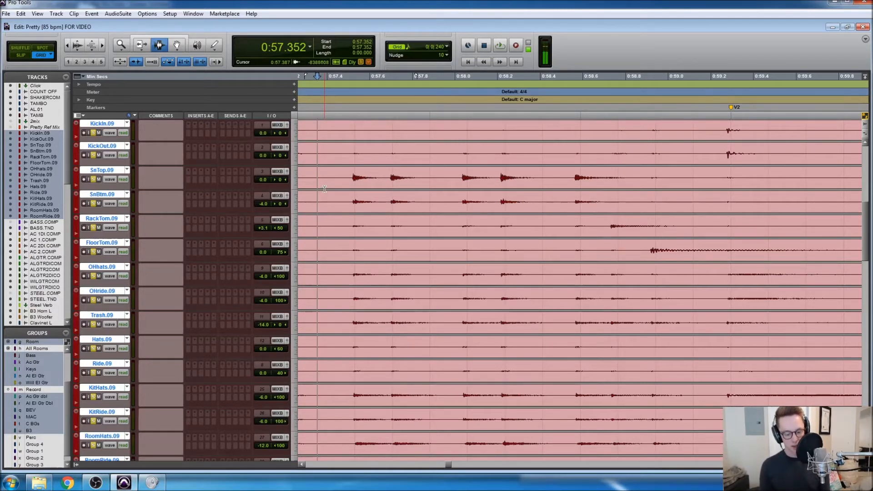
key(Tab)
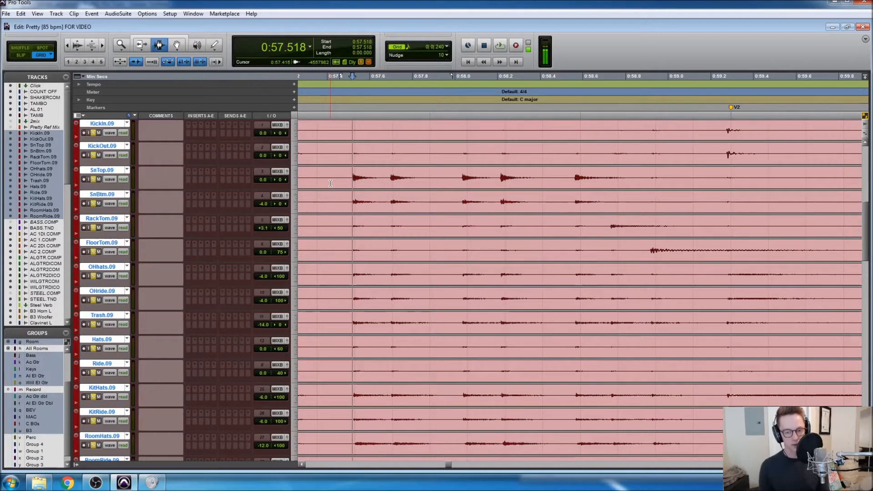
key(b)
key(Tab)
key(Tab)
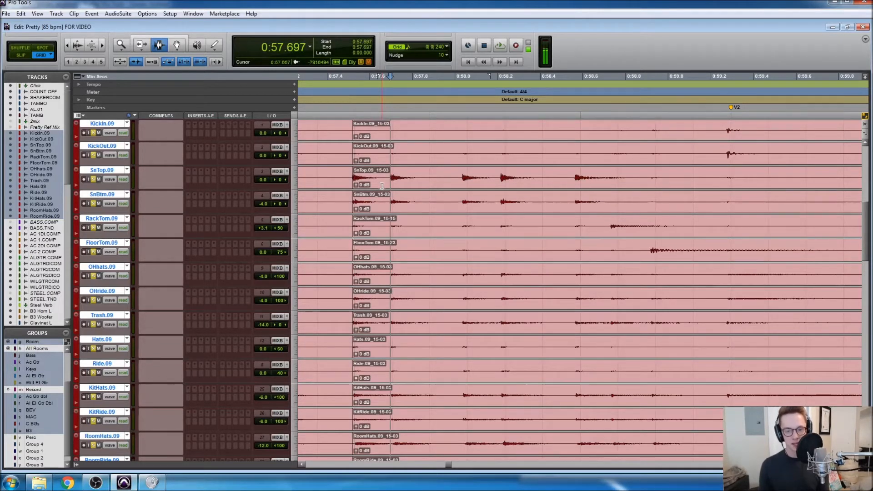
key(b)
key(Tab)
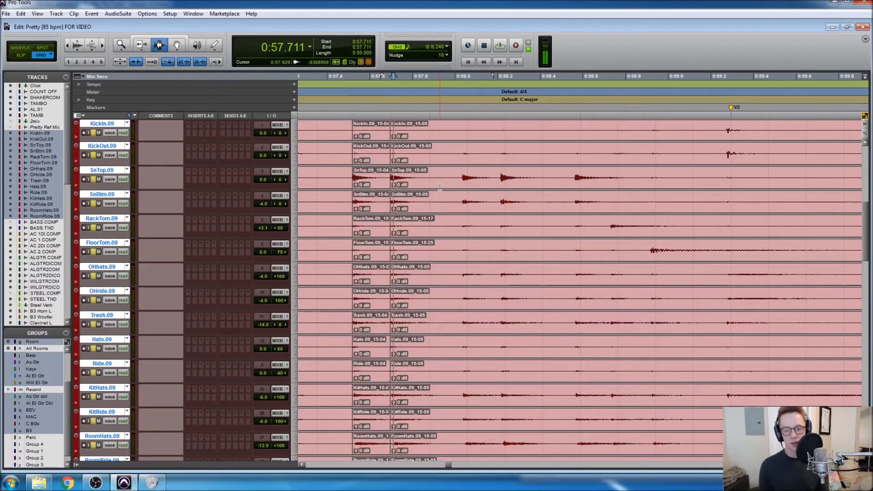
key(Tab)
key(b)
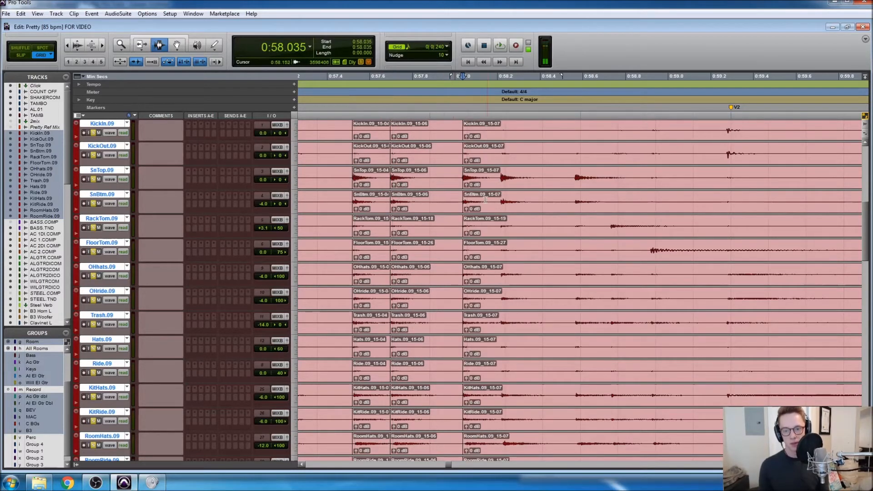
- Separate the drum clips at the fill's last two snare hits, the rack tom hit, the floor tom hit and the kick at V2
key(Tab)
key(Tab)
key(b)
key(Tab)
key(Tab)
key(b)
key(Tab)
key(Tab)
key(b)
key(Tab)
key(Tab)
key(b)
key(Tab)
key(Tab)
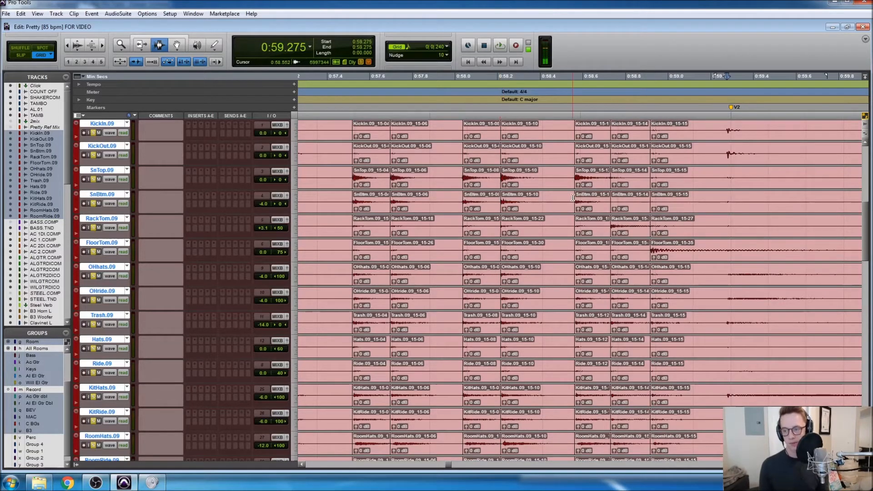
key(b)
- Separate the drum clips at the first snare hit following V2, near 1:00.0
scroll(606, 205, right, 6)
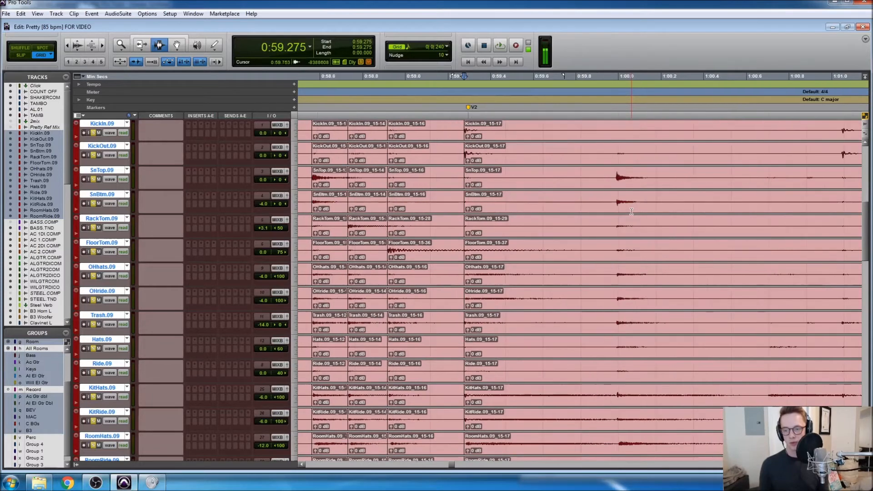
key(Tab)
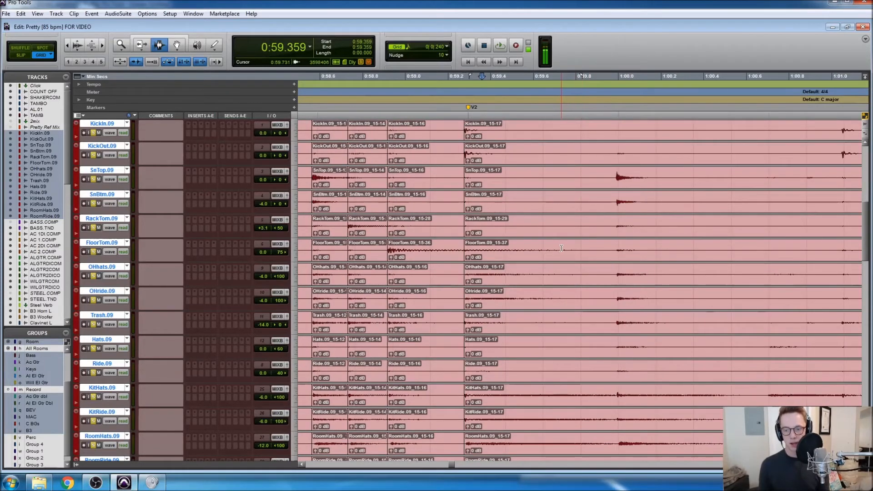
key(Tab)
key(Tab)
key(Tab)
key(b)
- Audition the hit at 1:00.699 and separate the drum clips there
scroll(562, 248, right, 8)
key(Tab)
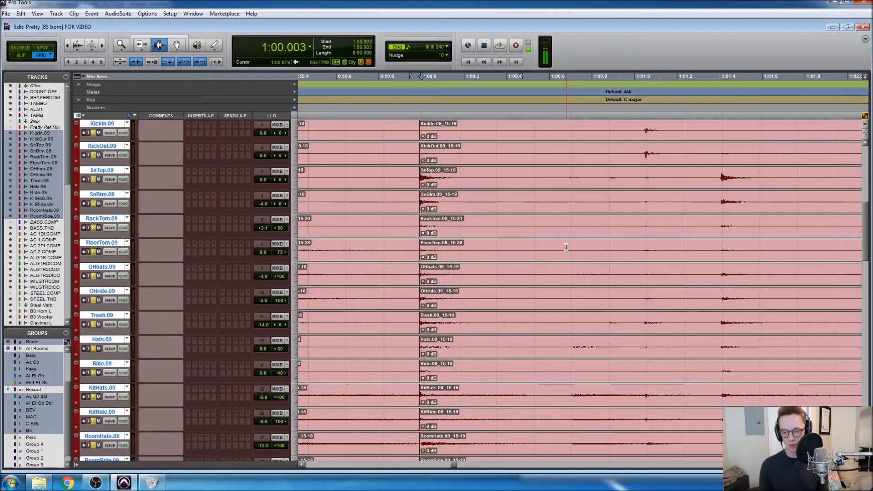
key(Tab)
key(Tab)
key(Tab)
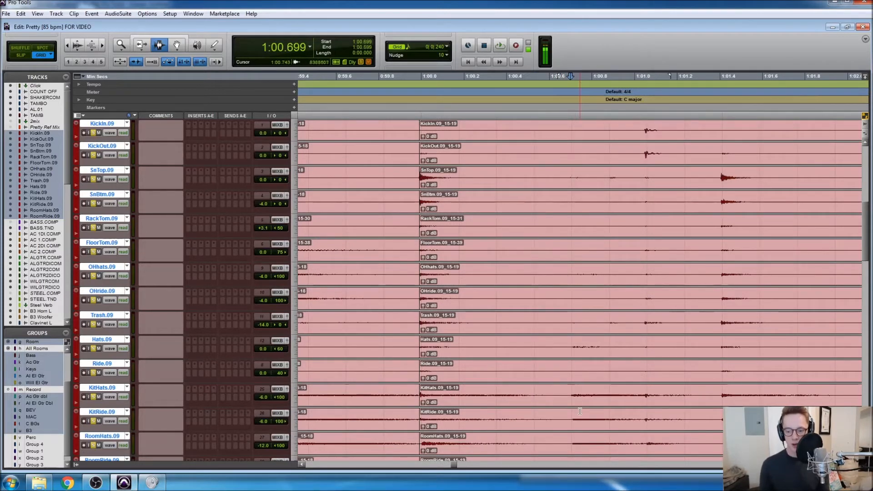
key(space)
key(space)
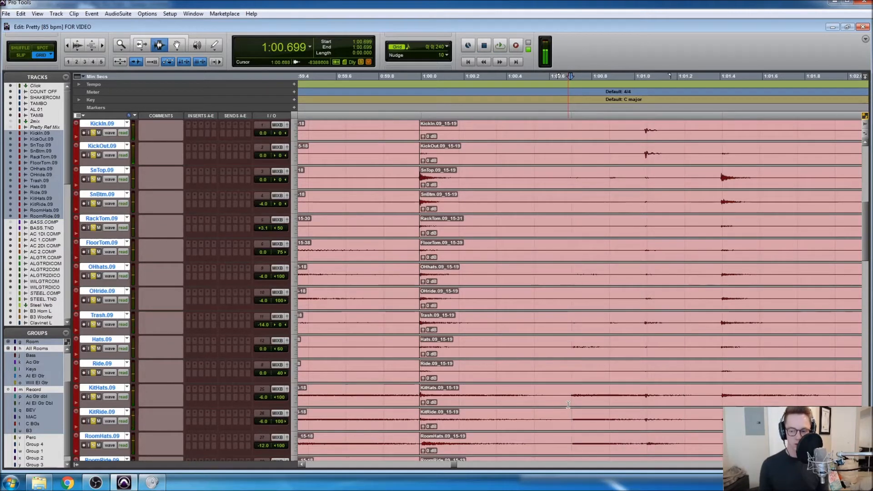
key(ctrl+e)
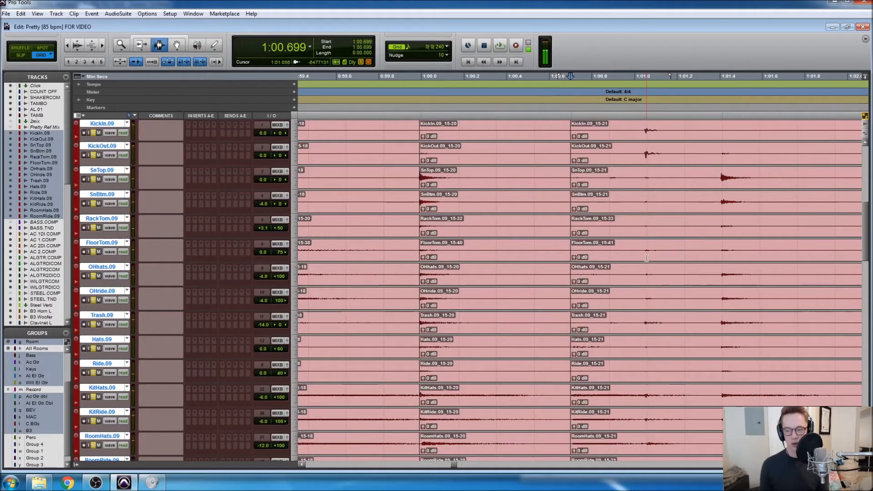
- Separate the drum clips at the kick hit at 1:01.048 and at the snare hit at 1:01.406
click(611, 380)
click(644, 358)
key(ctrl+e)
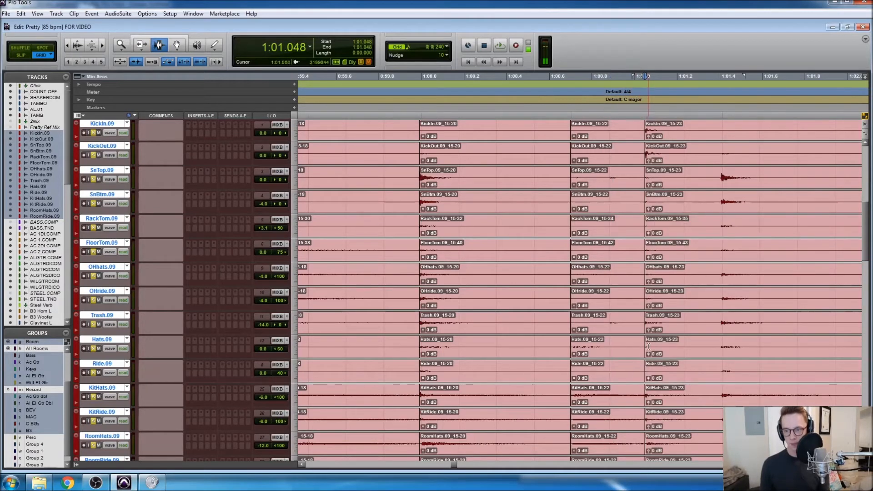
key(Tab)
key(ctrl+e)
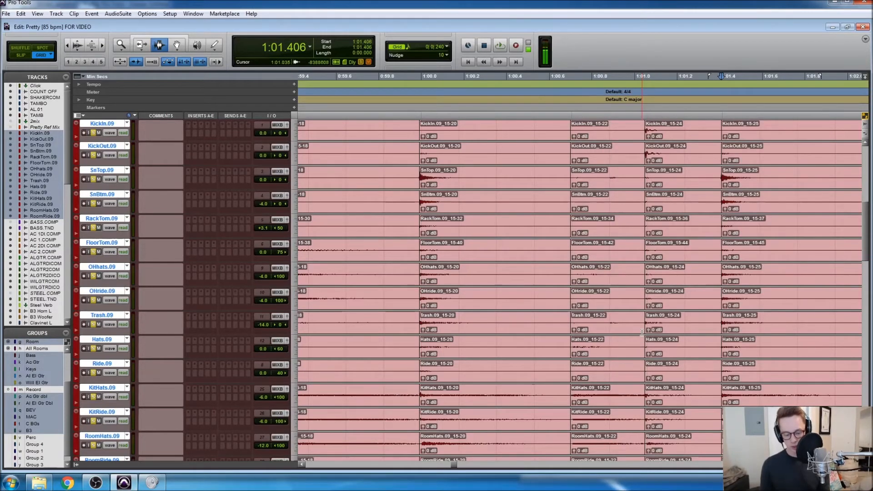
- Separate the drum clips at the next transient, 1:01.941, just ahead of the following kick hit
key(r)
key(Tab)
key(Tab)
key(Tab)
key(Tab)
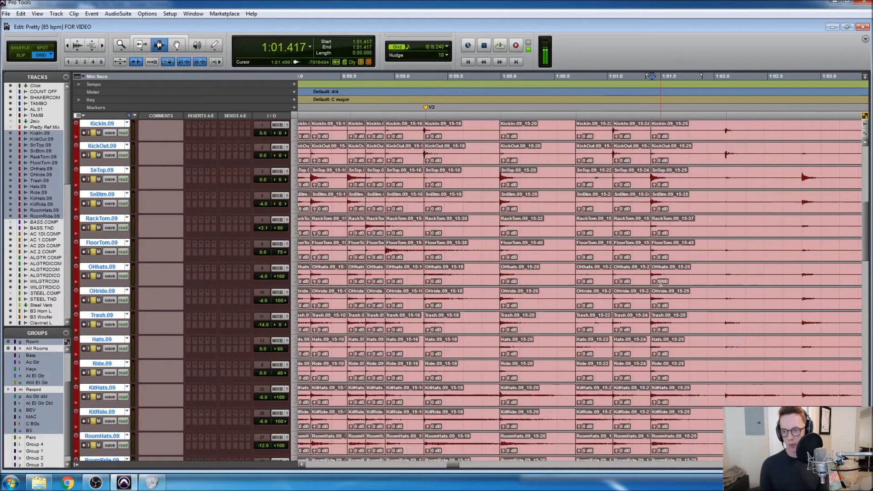
key(ctrl+e)
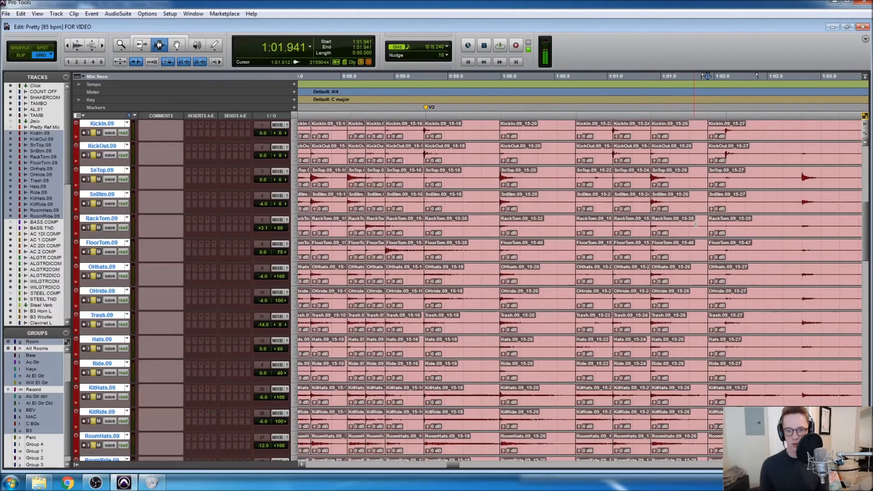
- Select all separated drum clips from 0:57.518 to 1:01.941 and quantize them to the grid
scroll(680, 268, left, 3)
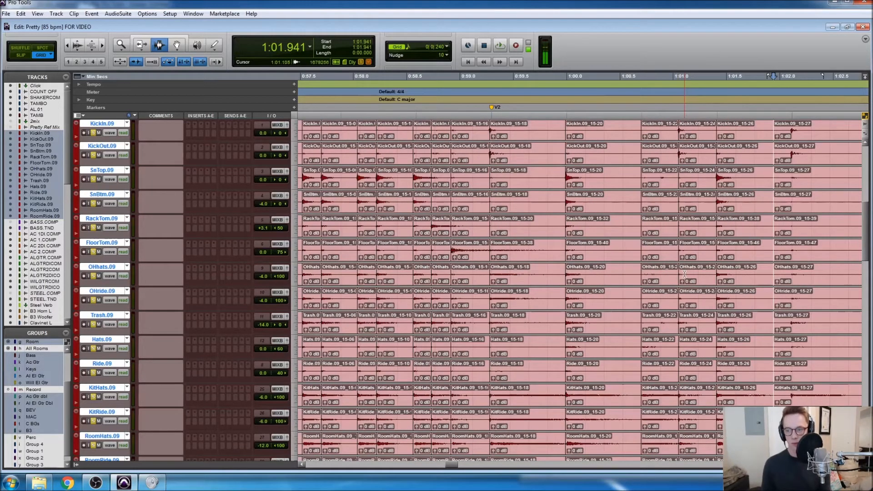
scroll(682, 271, left, 5)
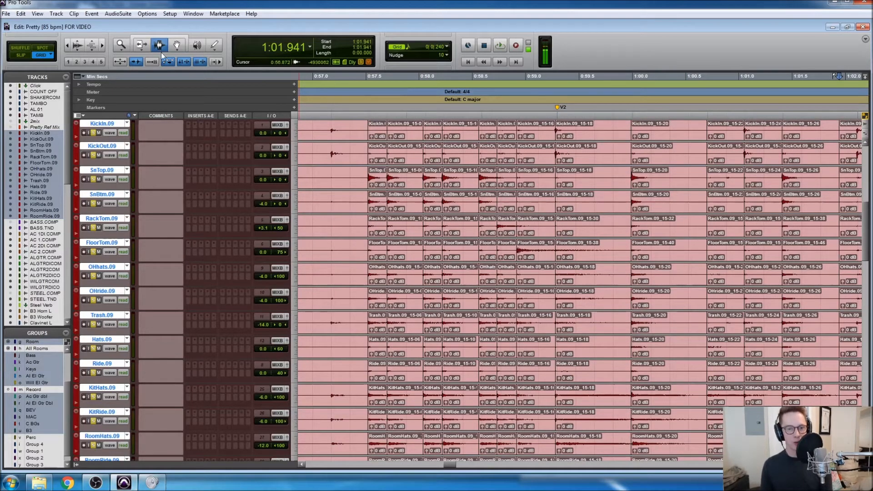
click(378, 176)
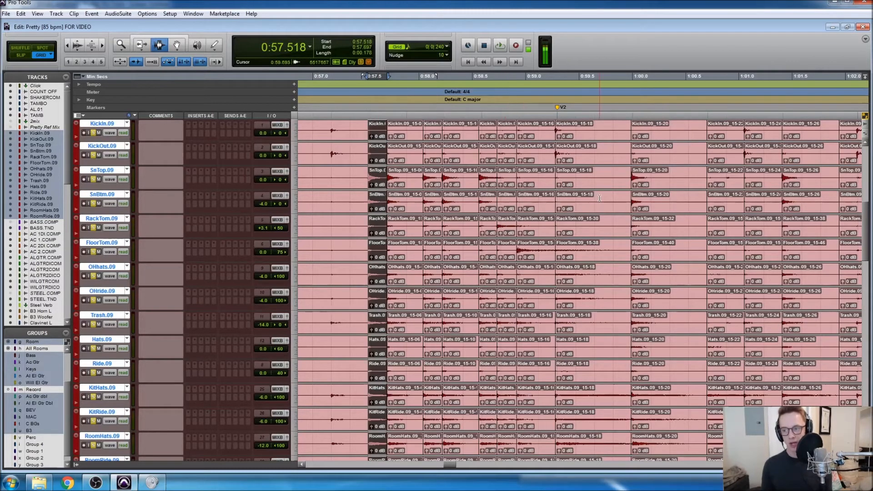
shift+click(809, 152)
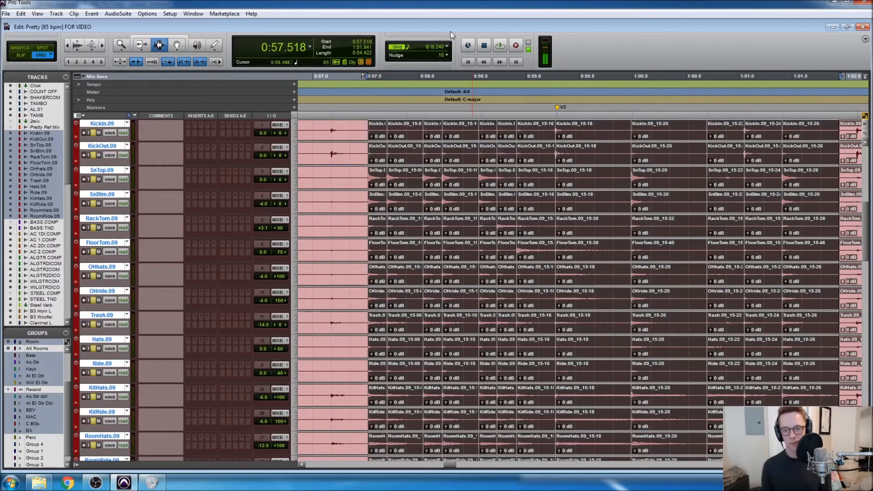
key(ctrl+0)
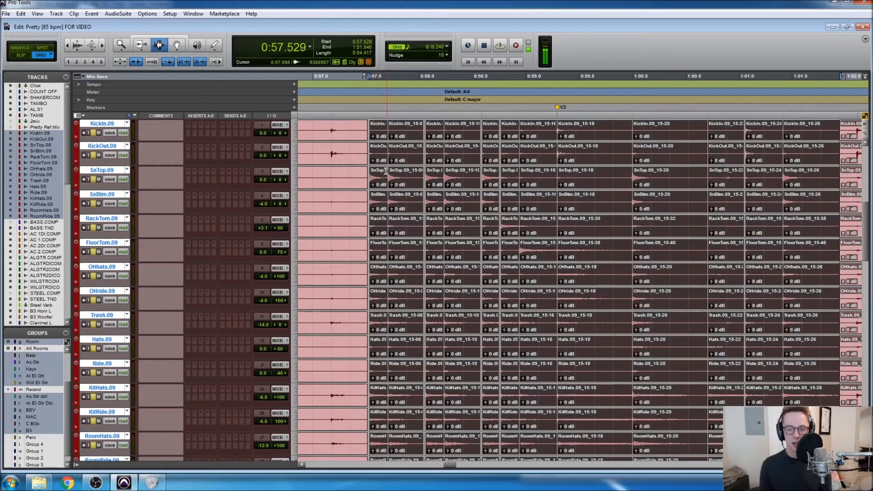
- Inspect the quantized clips' edit points around V2 and audition the fill from 0:57.176
key(ctrl+])
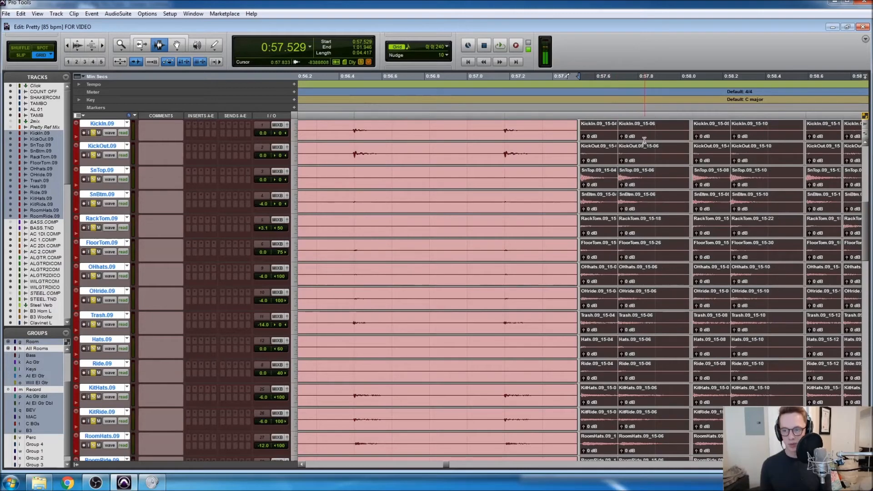
key(r)
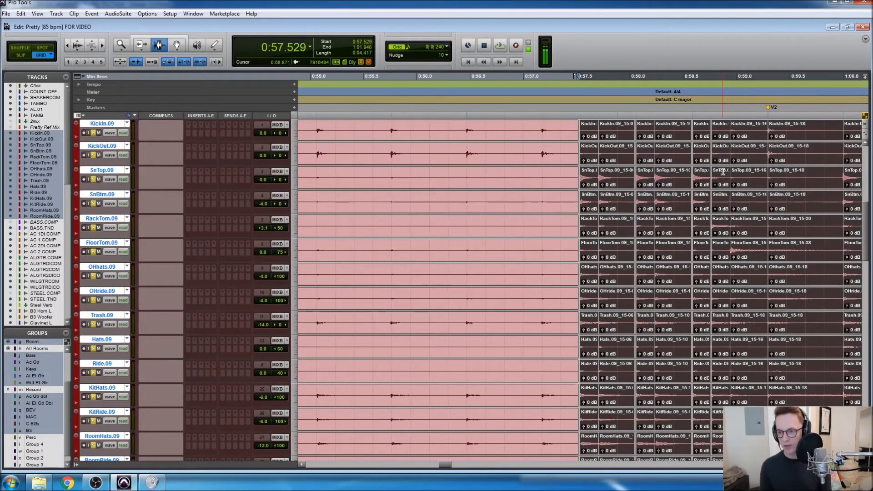
scroll(697, 166, right, 10)
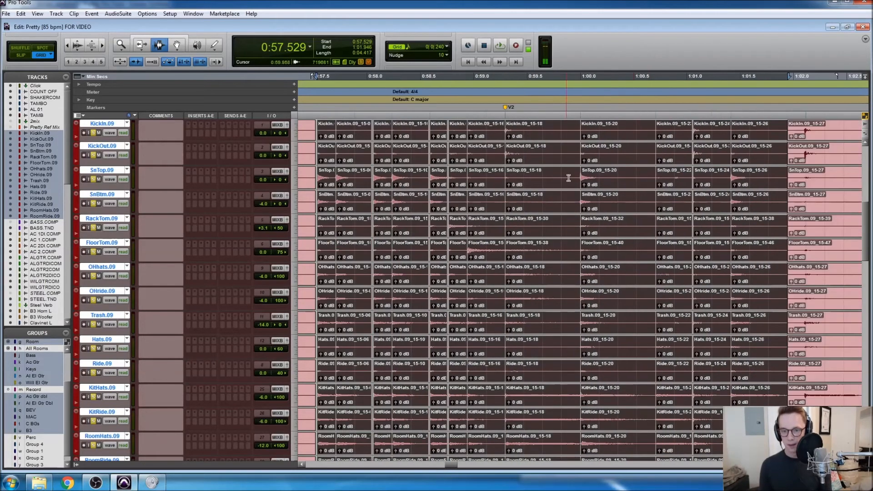
key(r)
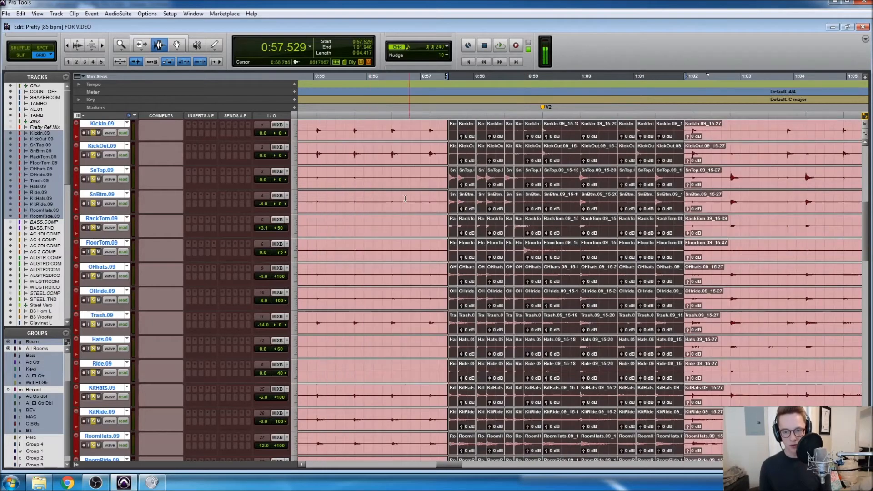
click(431, 184)
key(space)
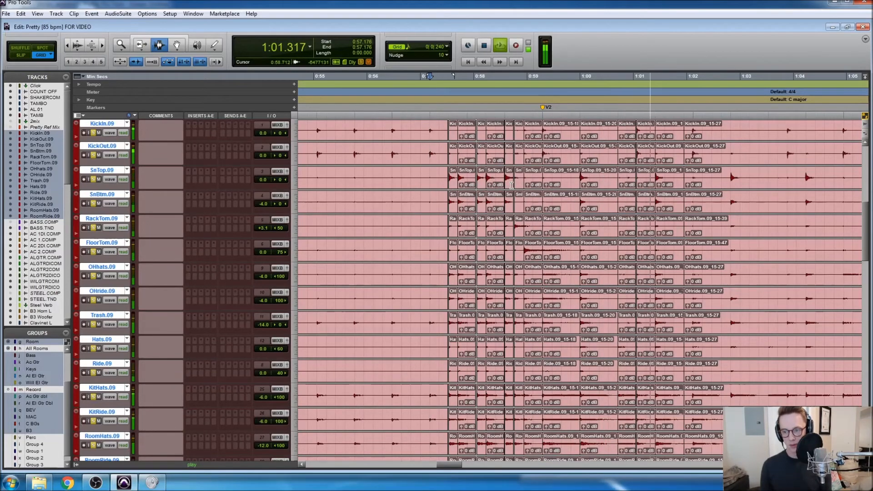
key(space)
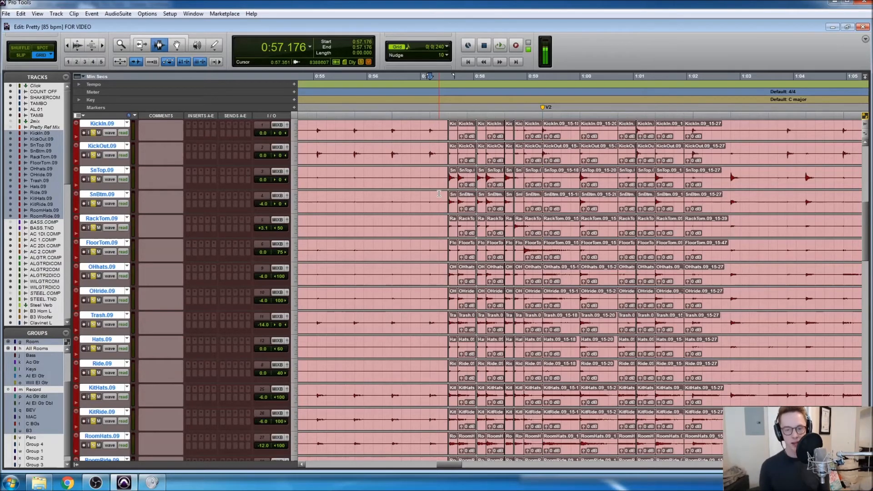
- Smooth the drum edits from 0:57.000 to 1:01.764 with Beat Detective's Edit Smoothing, using Fill And Crossfade with a 10 ms crossfade length
key(ctrl+8)
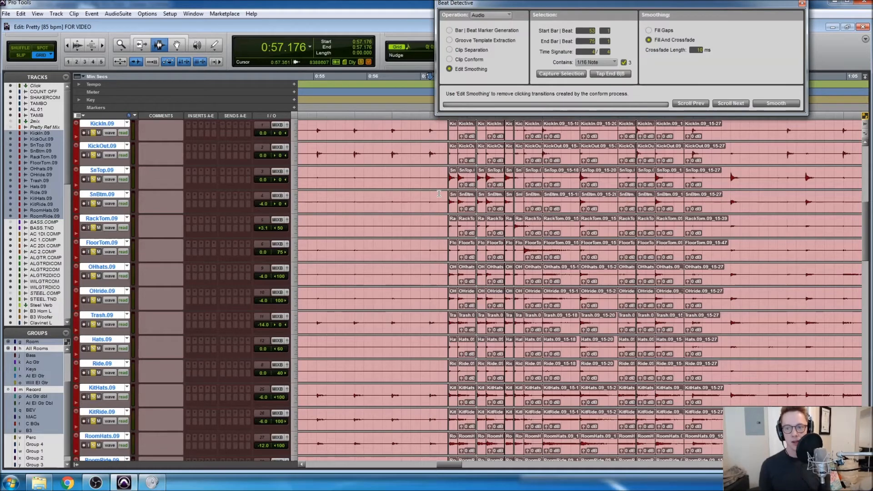
click(95, 13)
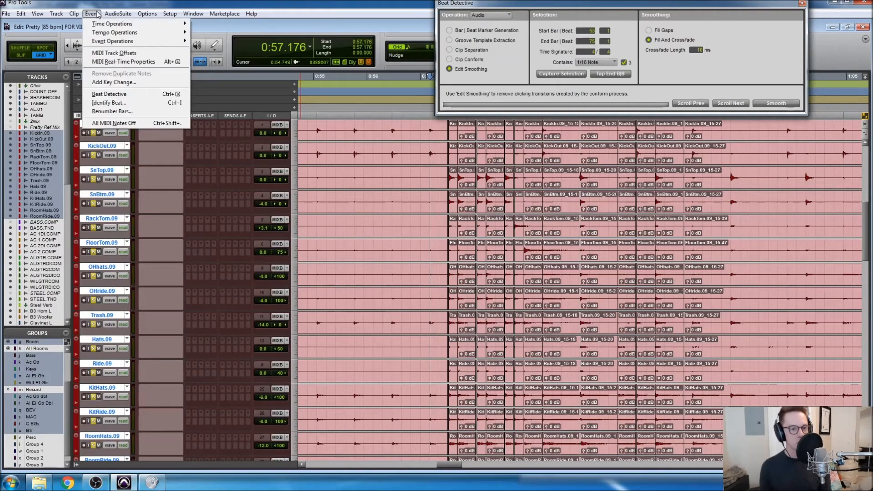
click(131, 95)
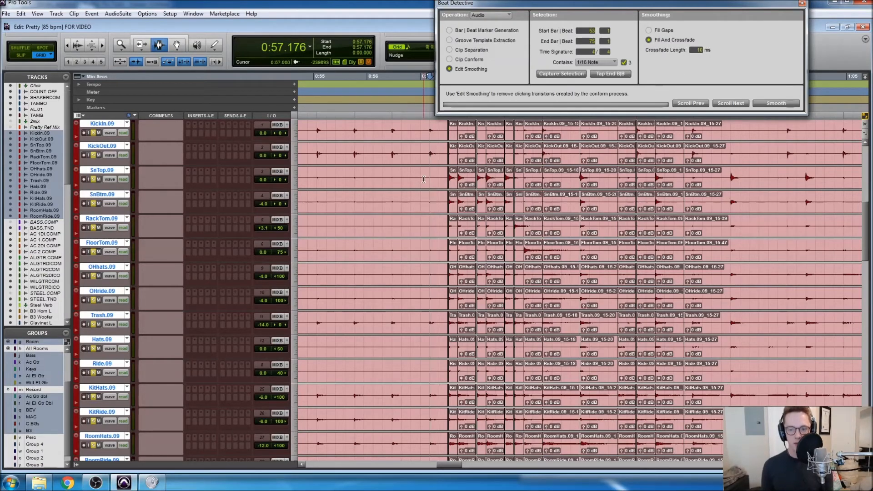
mouse_move(420, 180)
mouse_down()
mouse_move(565, 193)
mouse_move(621, 209)
mouse_move(673, 207)
mouse_up()
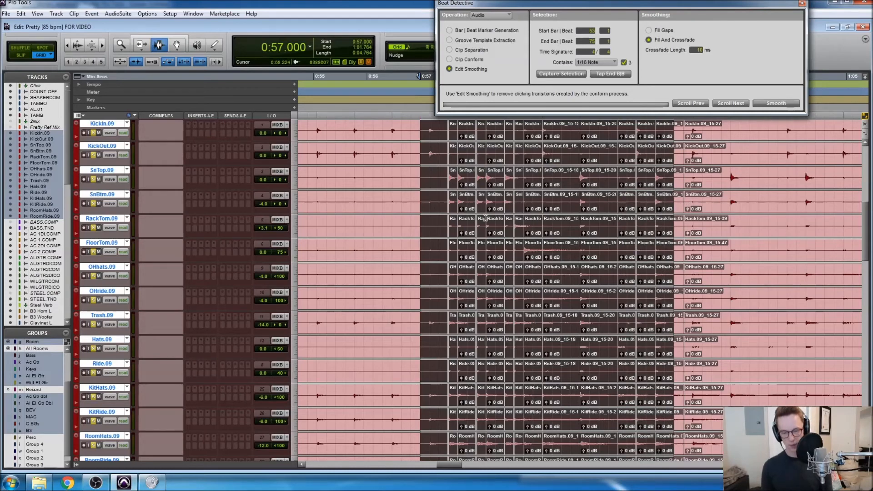
key(ctrl+bracketright)
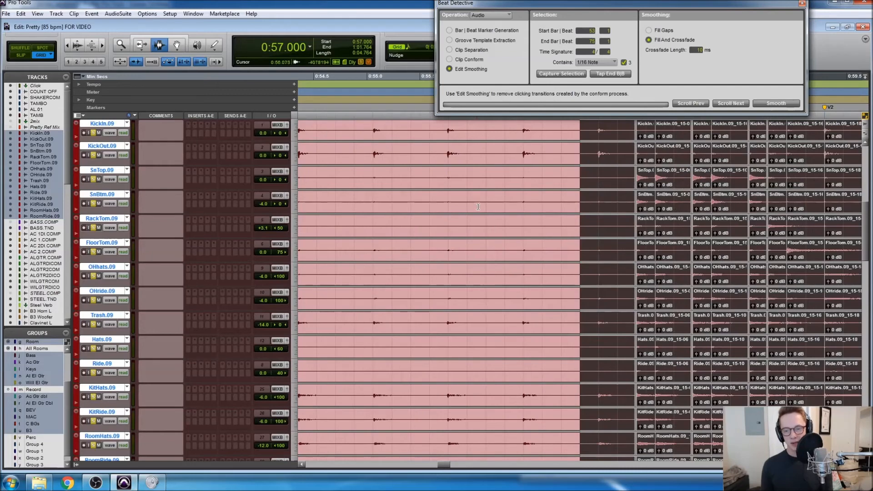
scroll(609, 203, right, 5)
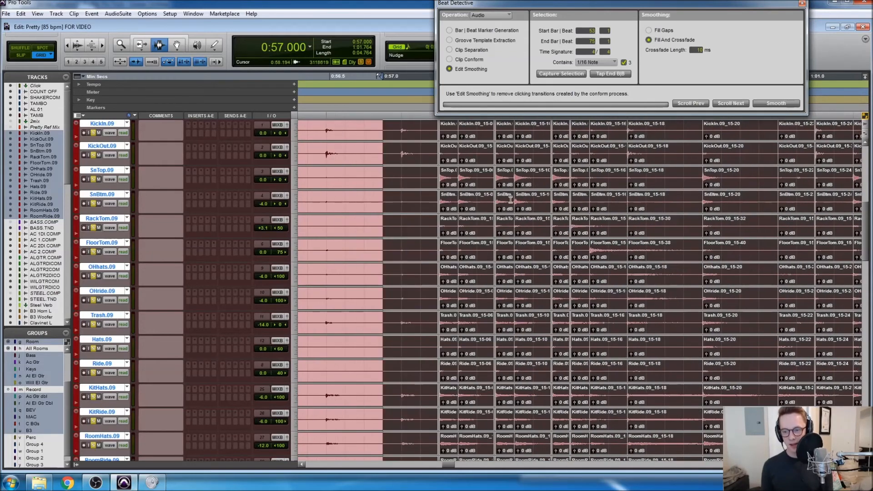
key(ctrl+bracketright)
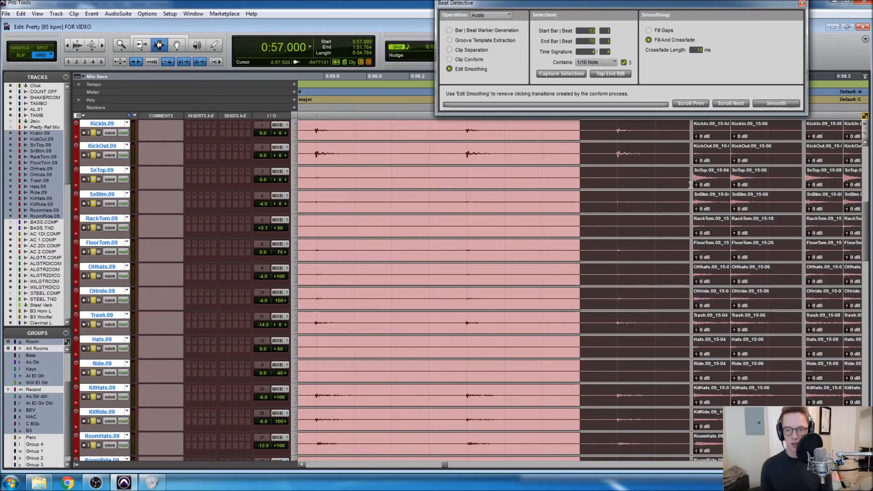
scroll(666, 180, right, 2)
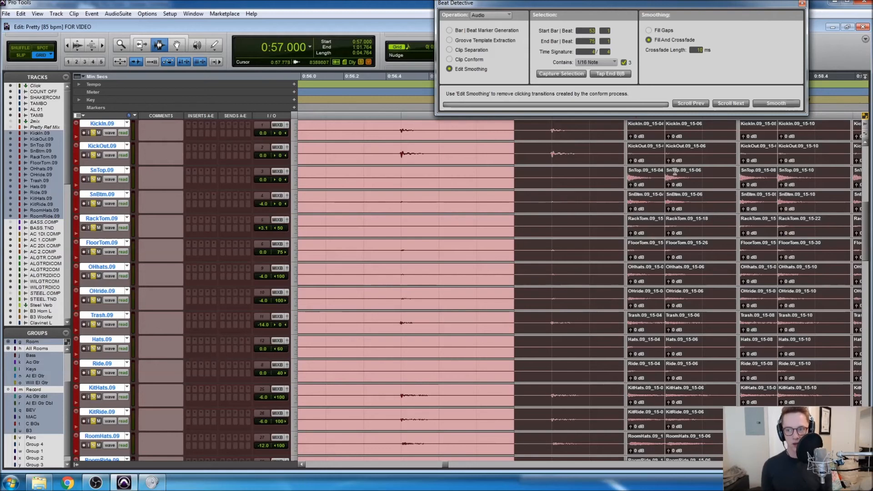
key(r)
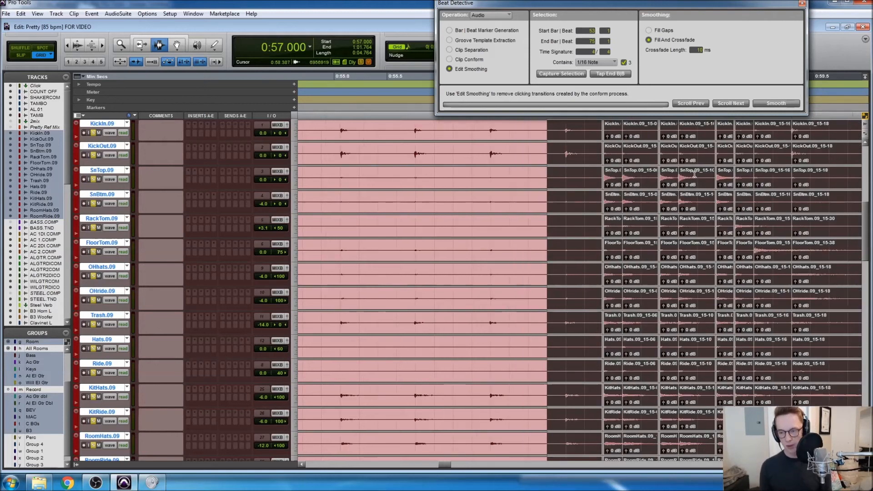
click(776, 104)
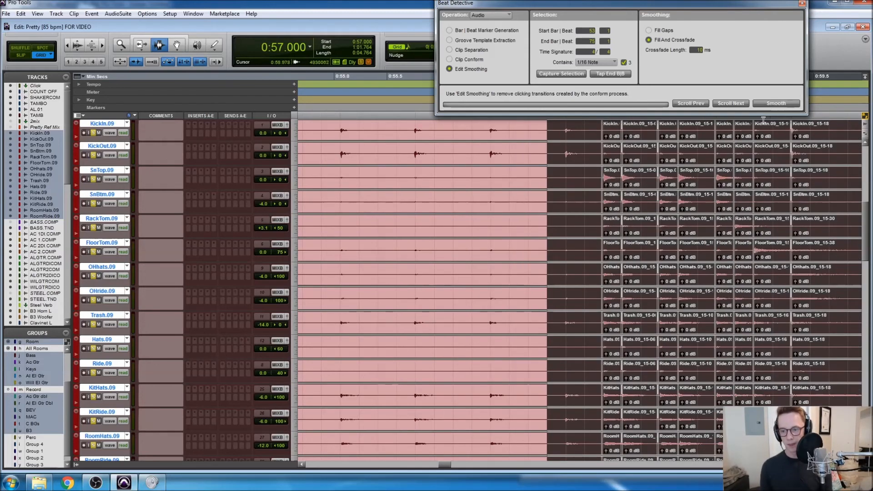
- Examine the crossfades up close at the fill's first edit, at 0:57.529
click(605, 209)
key(t)
key(t)
key(t)
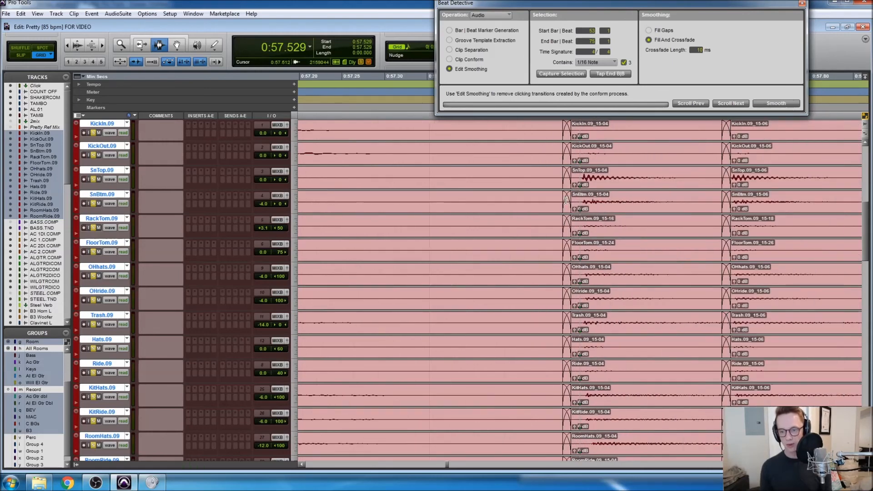
key(r)
key(r)
key(r)
key(r)
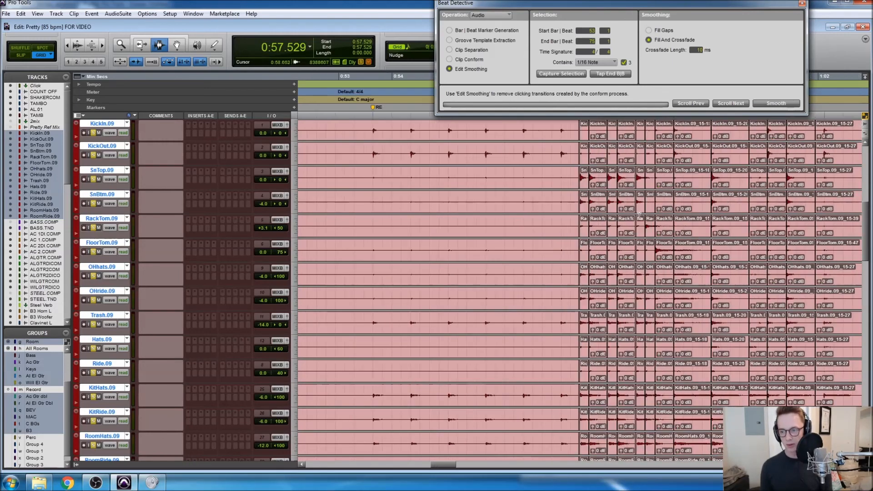
- Audition the smoothed drum fill from 0:57.352
click(568, 211)
key(space)
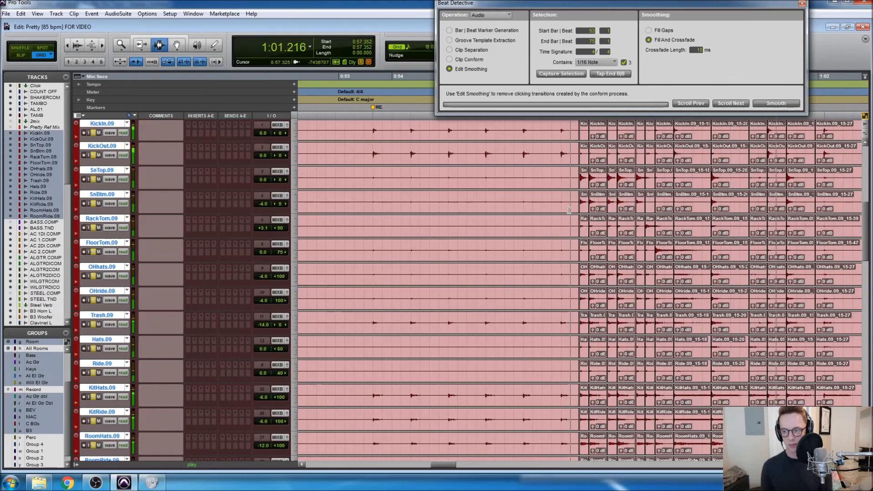
key(space)
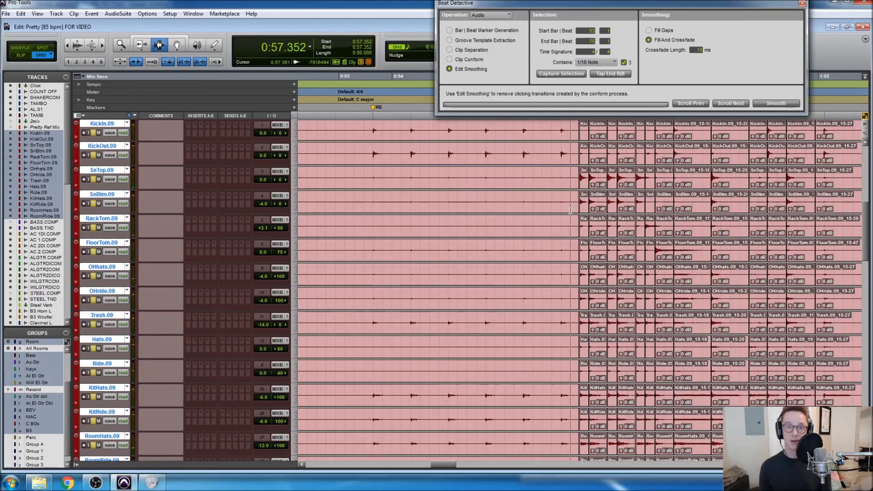